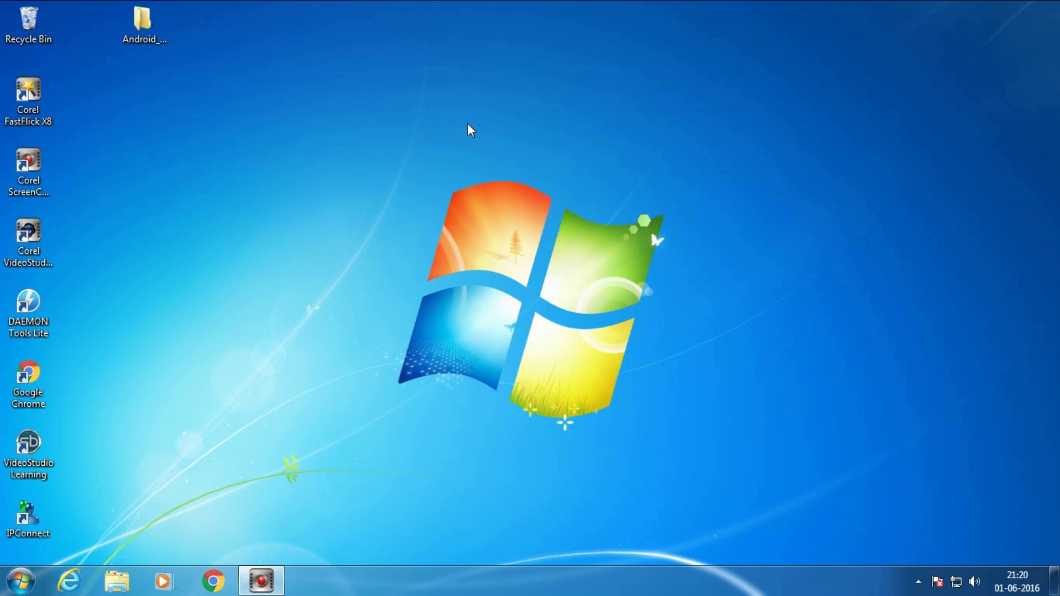
Refresh the desktop, then launch Device Manager from a Start menu search for 'dev'
right_click(467, 125)
left_click(499, 166)
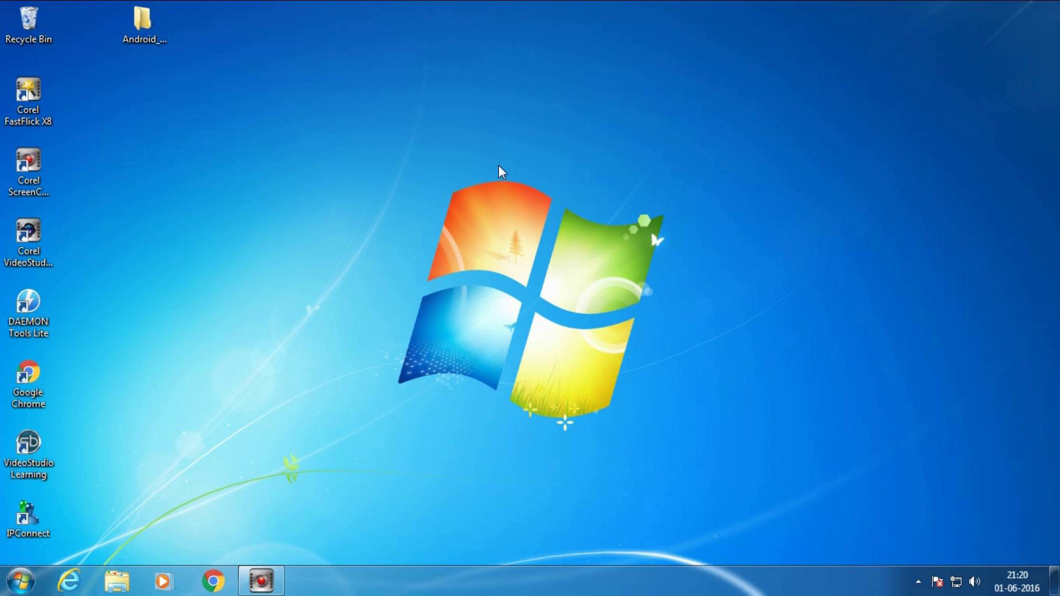
left_click(21, 581)
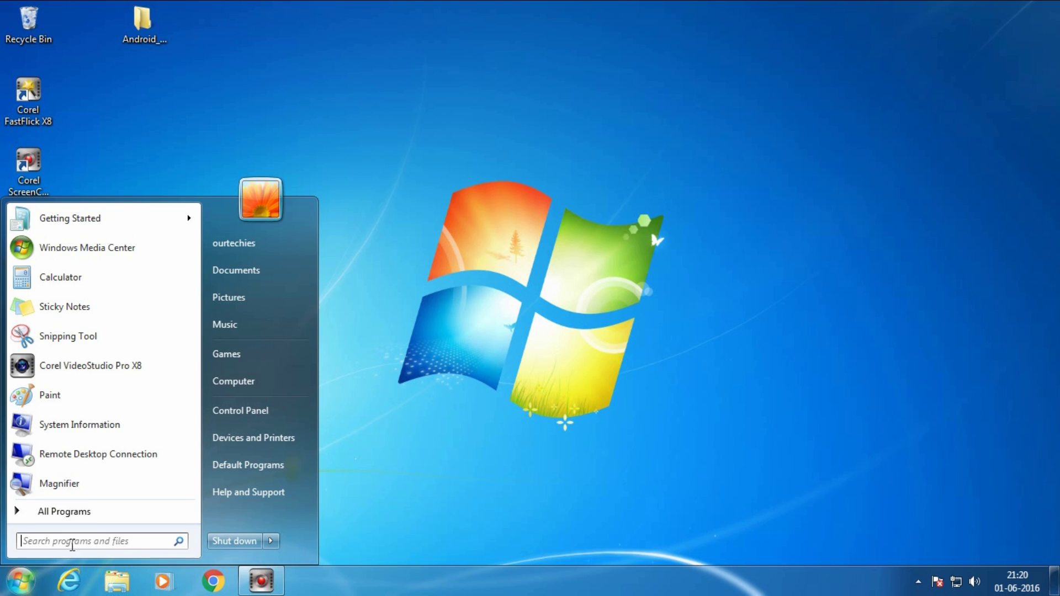
left_click(38, 537)
type("device")
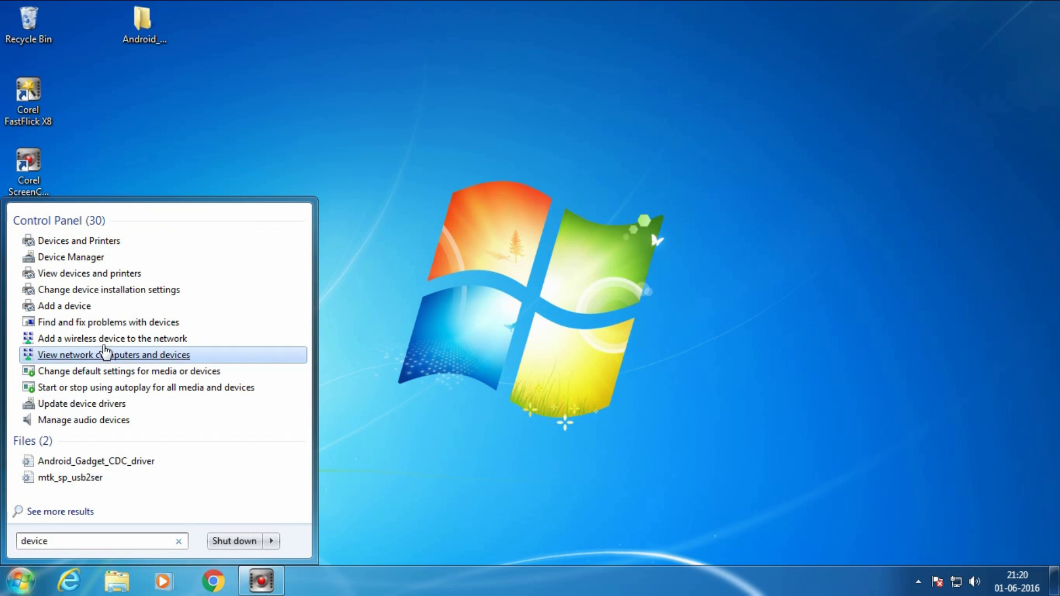
left_click(79, 257)
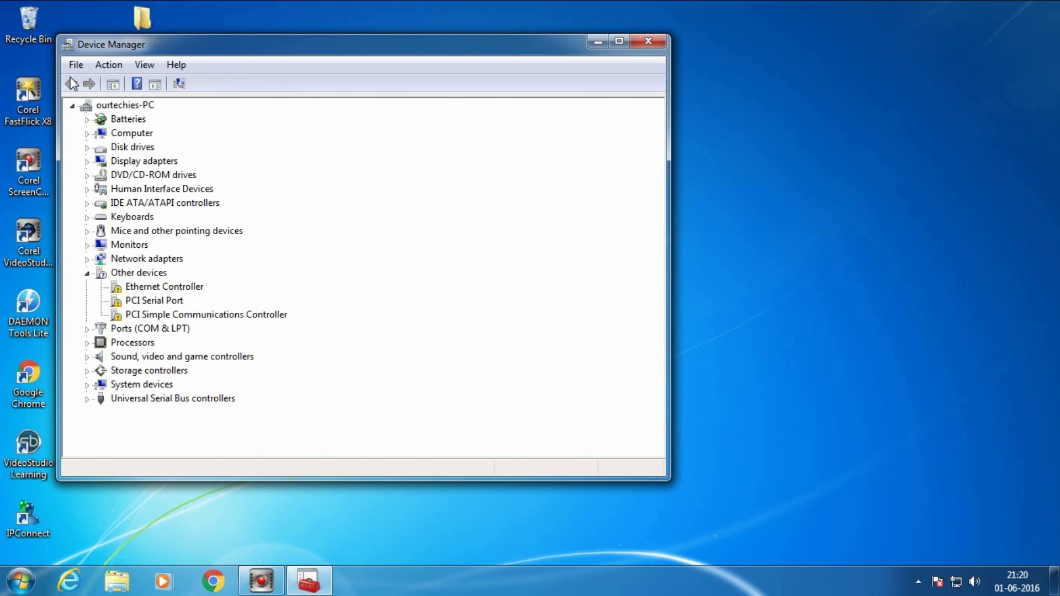
Collapse the device tree to the computer node and start the Add legacy hardware wizard
left_click(100, 65)
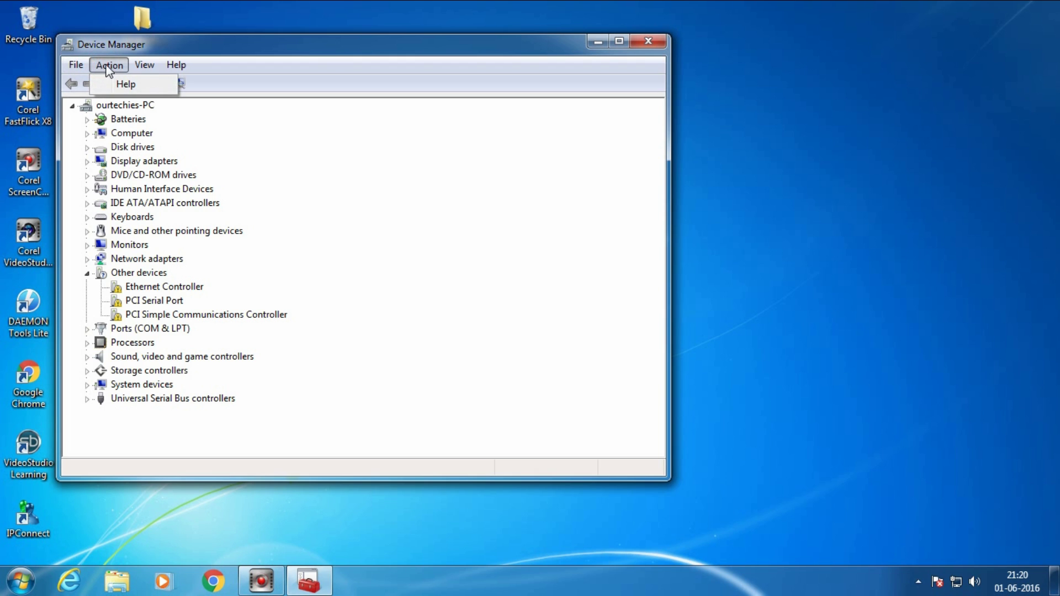
mouse_move(134, 65)
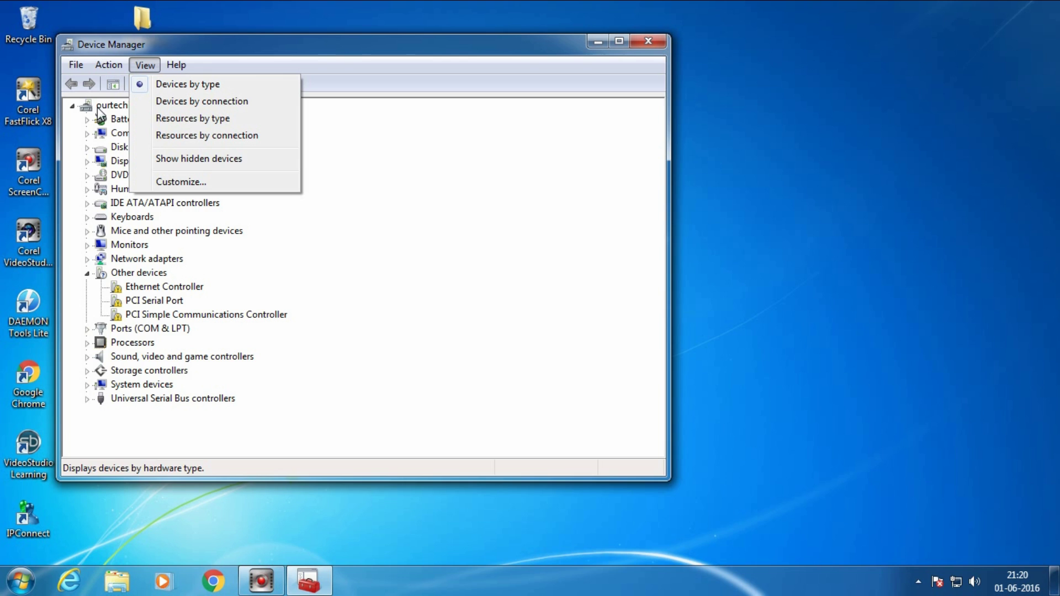
left_click(372, 167)
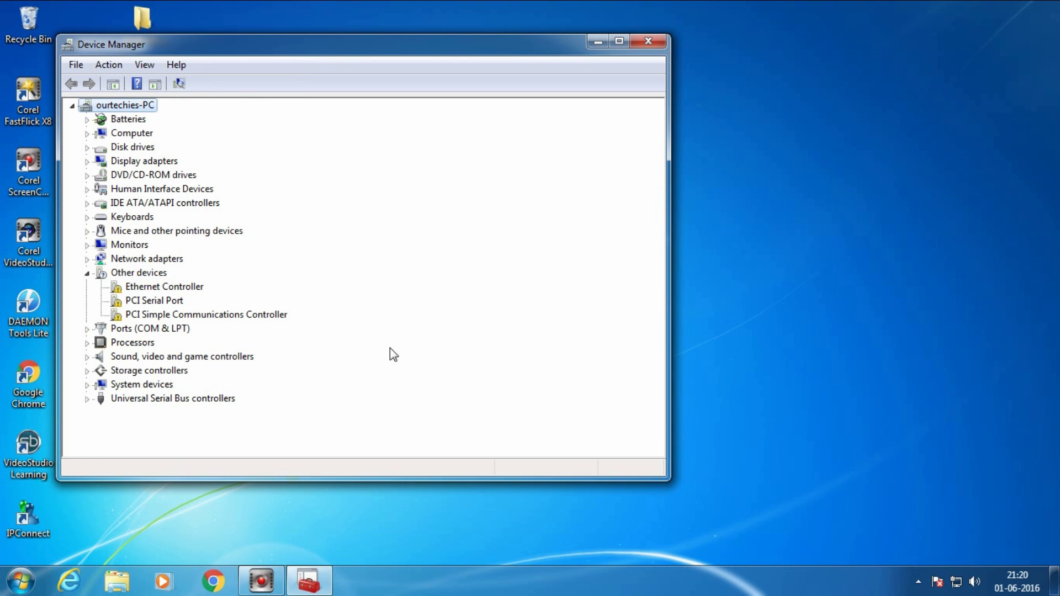
double_click(141, 110)
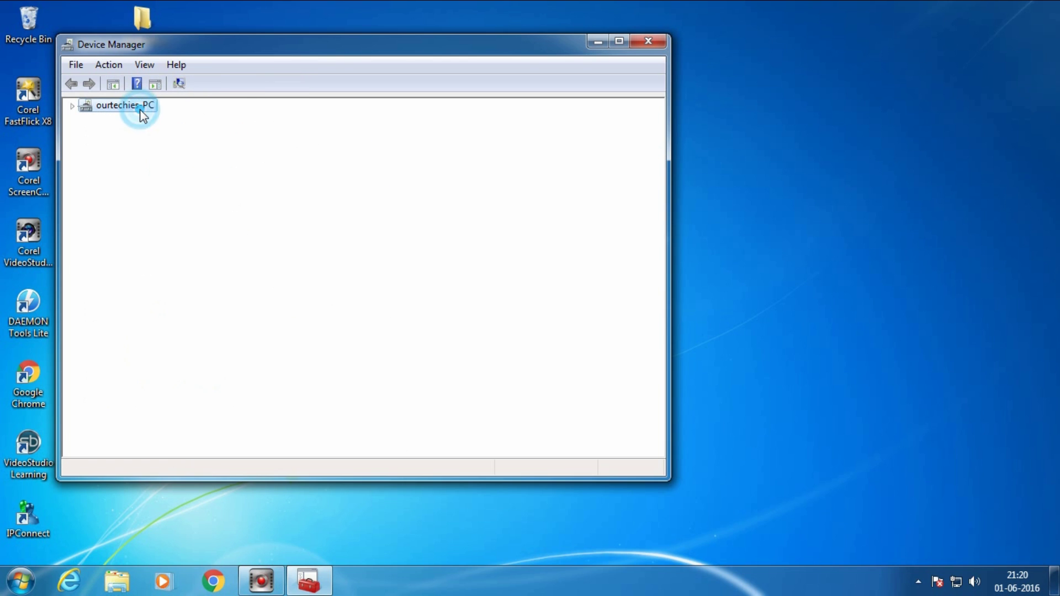
right_click(142, 114)
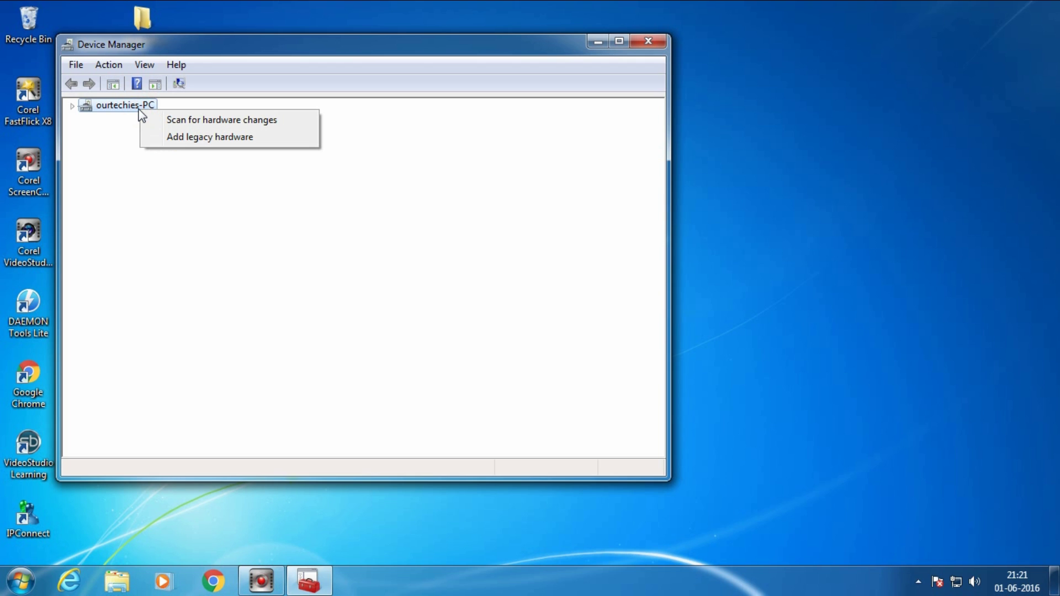
left_click(193, 138)
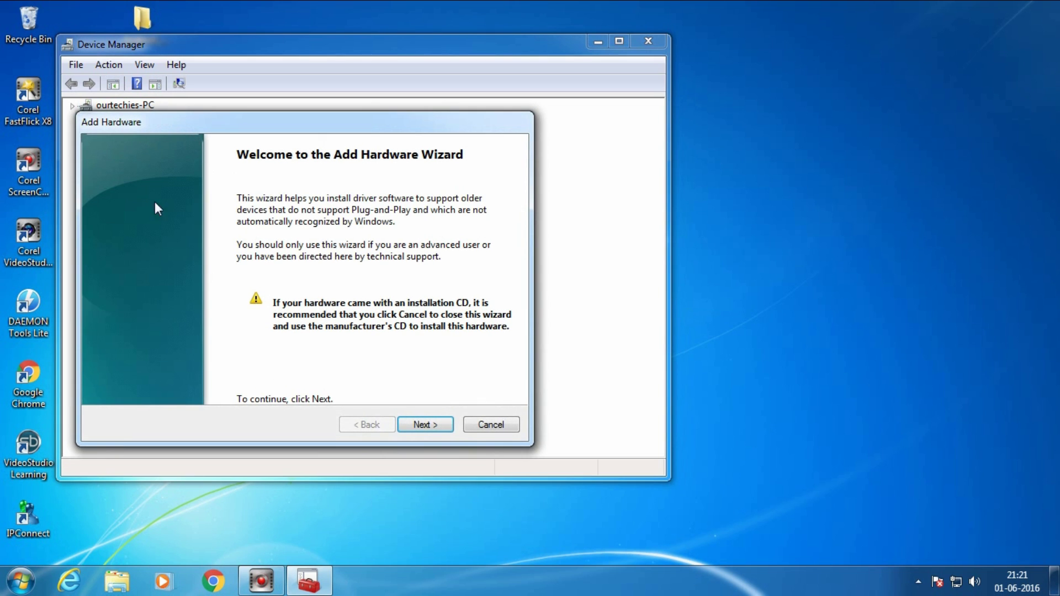
Choose manual hardware selection with Show All Devices and advance to driver selection
left_click(422, 426)
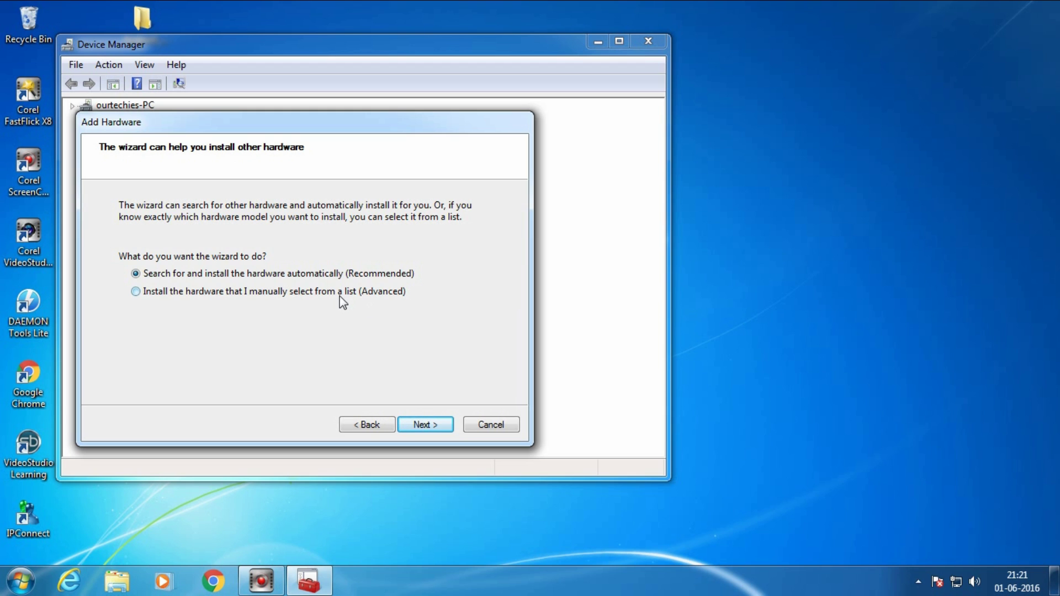
left_click(138, 292)
left_click(410, 422)
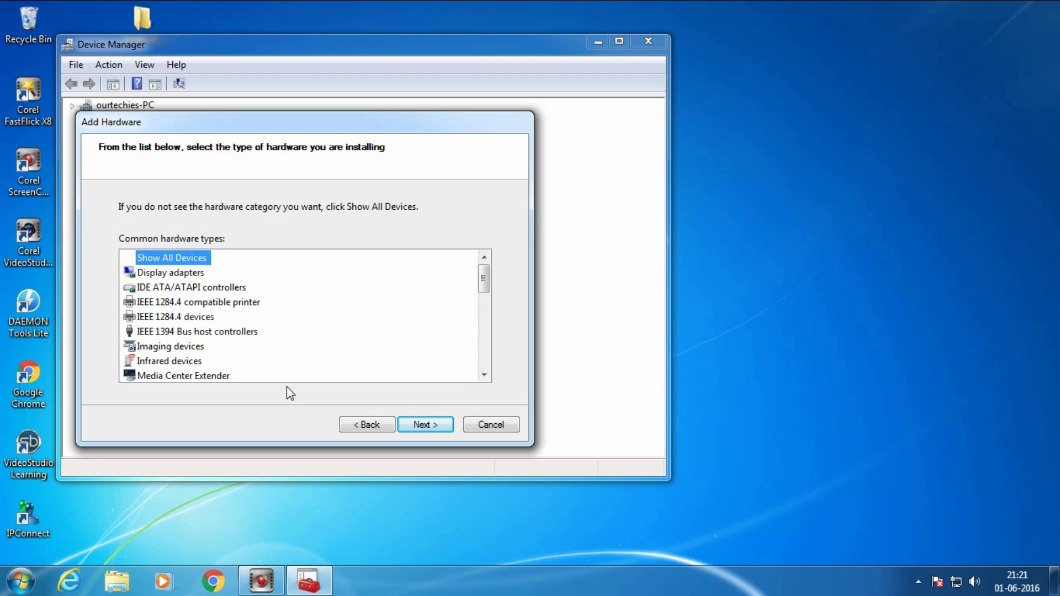
left_click(423, 431)
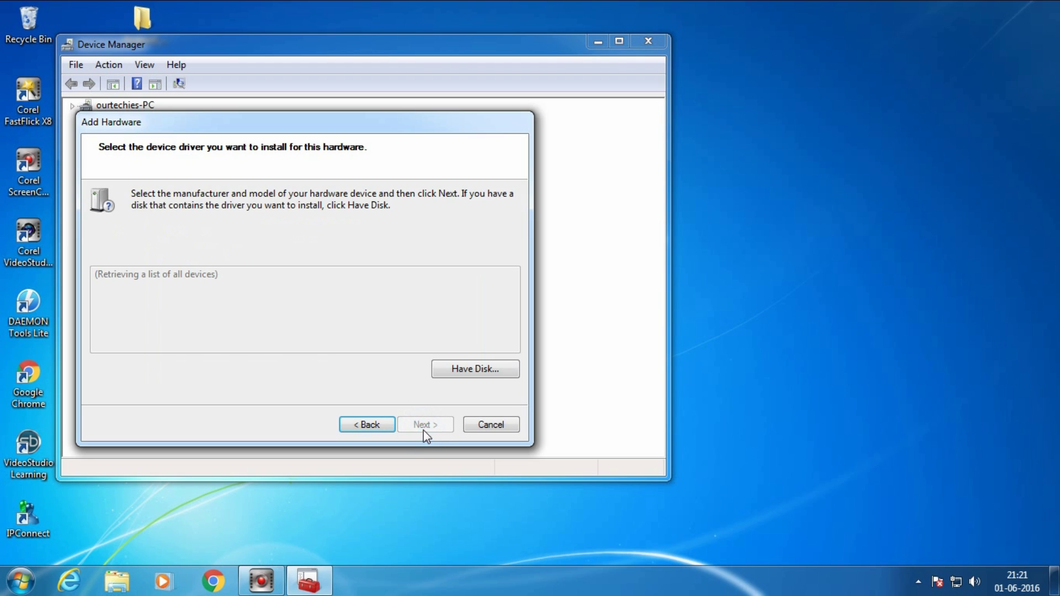
Choose Have Disk and browse up from System32 to the Desktop folder
left_click(462, 369)
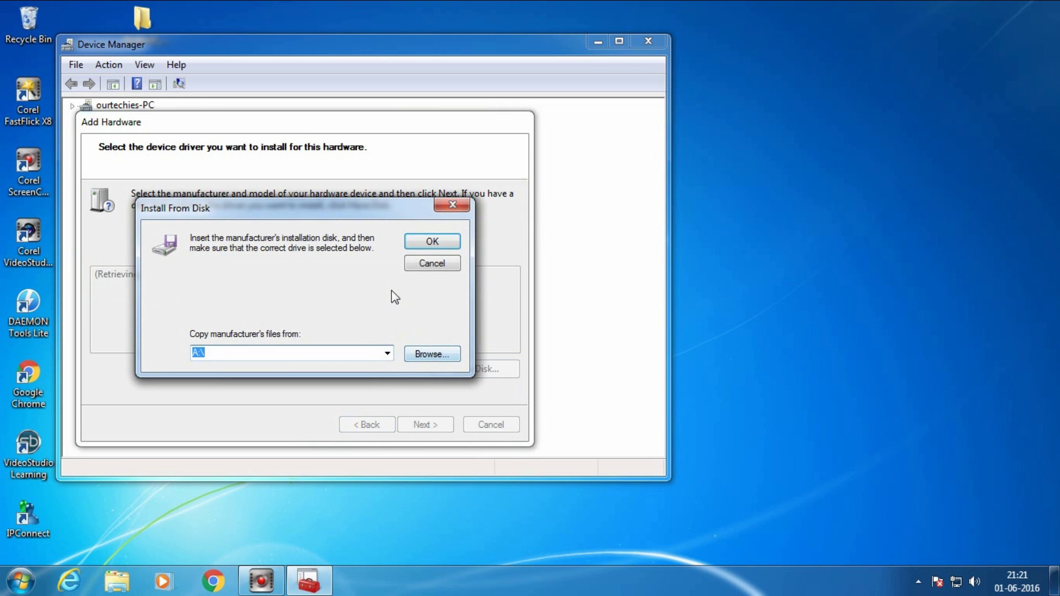
left_click(409, 354)
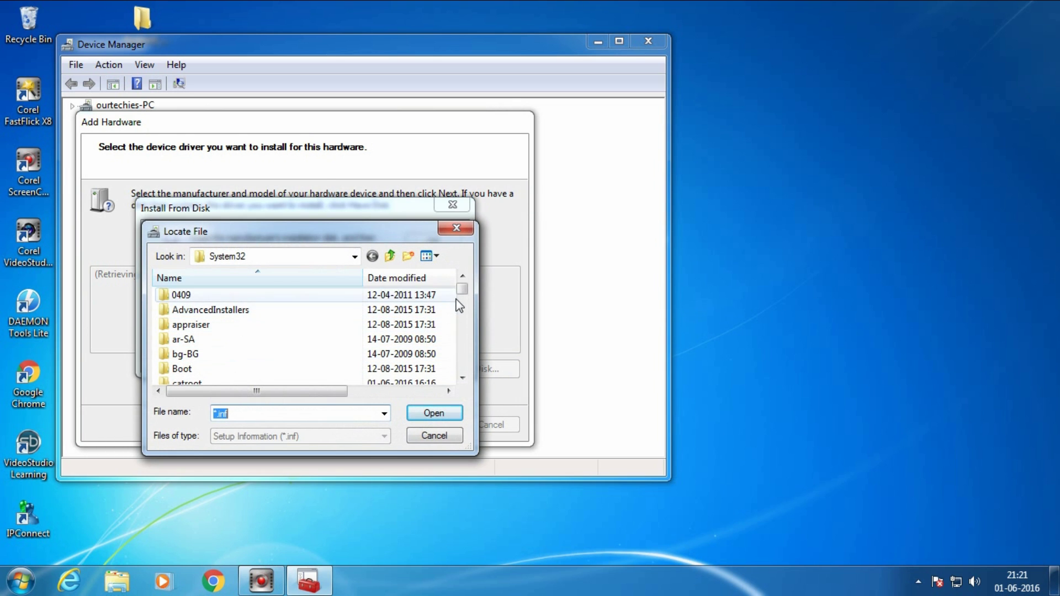
left_click_drag(462, 290, 464, 378)
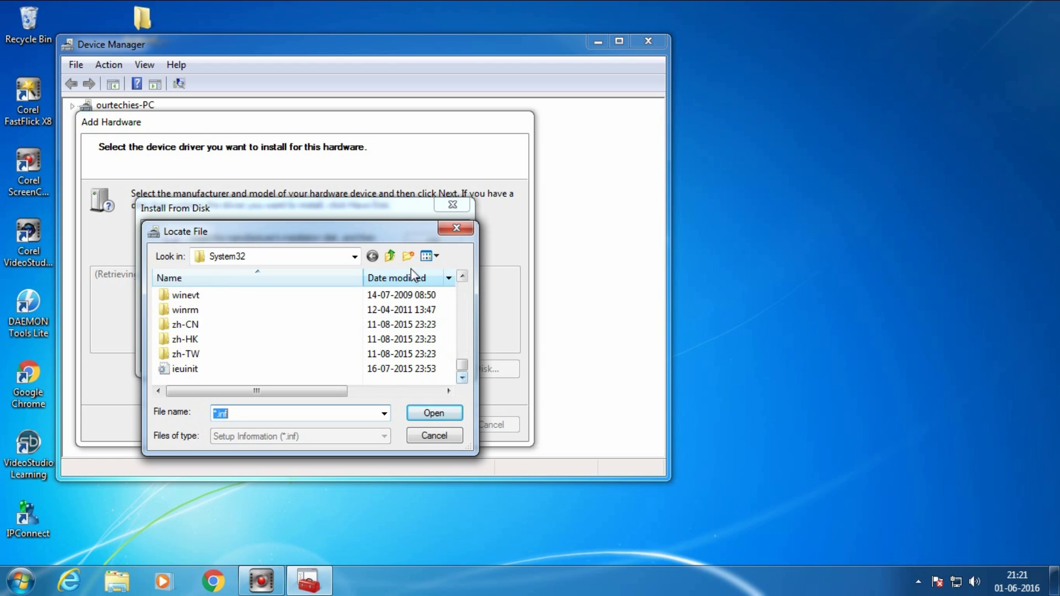
left_click(389, 256)
left_click(389, 255)
left_click(390, 255)
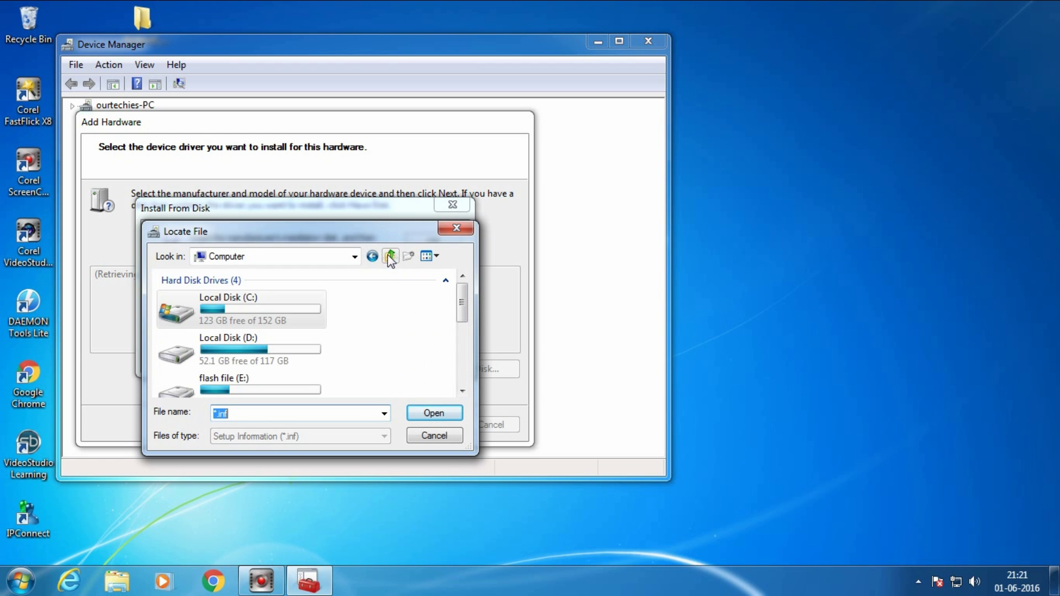
left_click(389, 255)
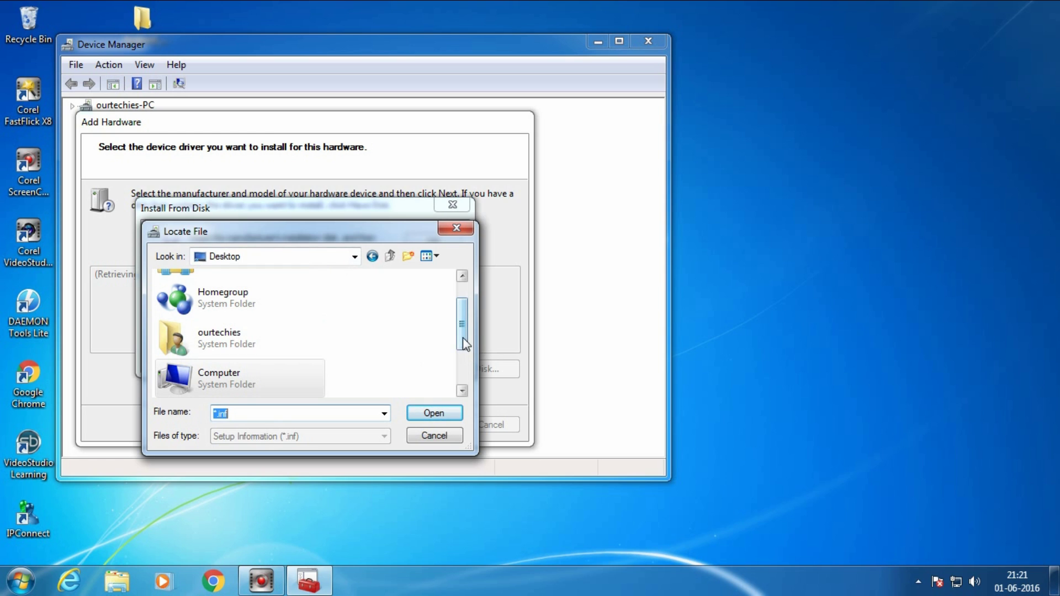
left_click_drag(463, 336, 459, 372)
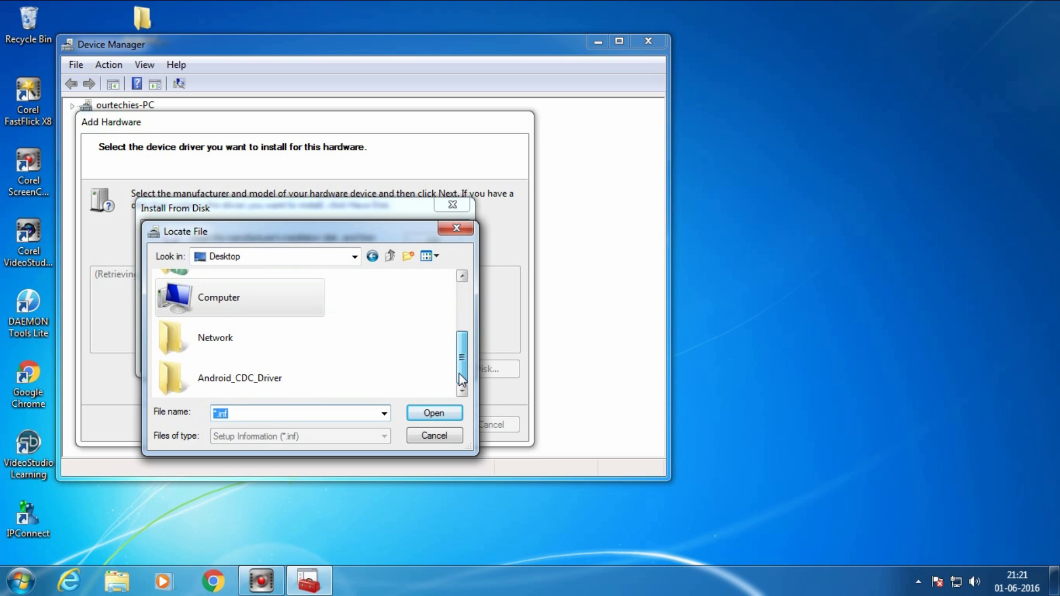
Select usb2ser_Win764 from the Android_CDC_Driver Win7 folder as the driver file
double_click(255, 381)
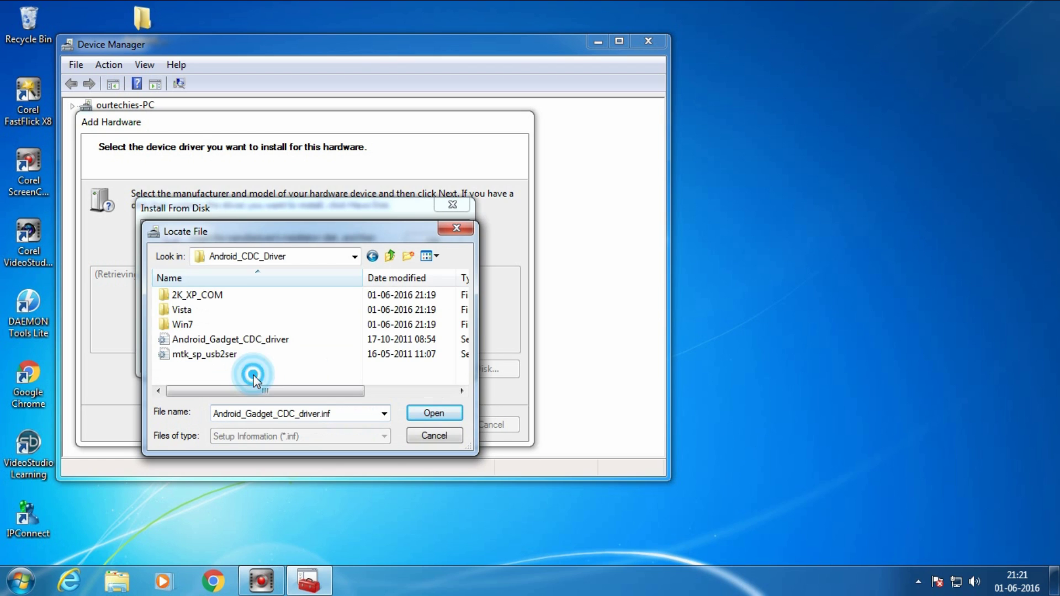
left_click(251, 339)
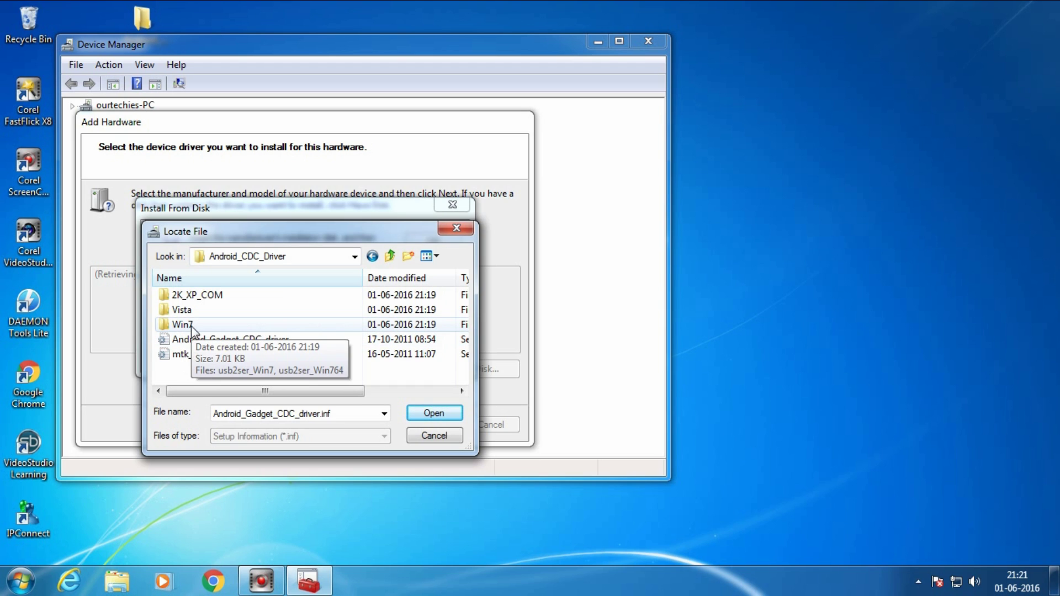
left_click(200, 353)
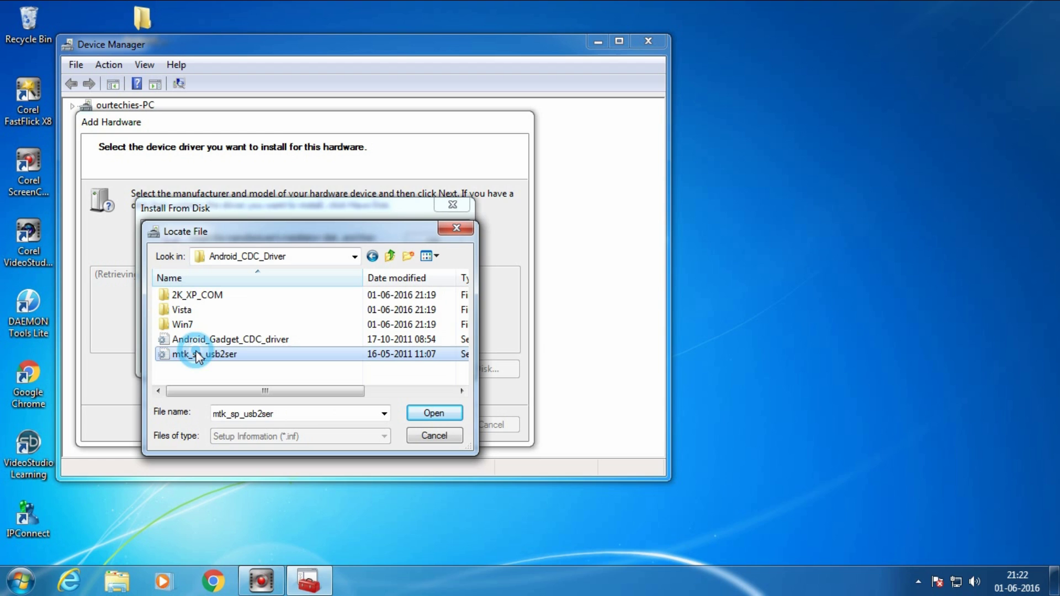
left_click(200, 341)
left_click(201, 354)
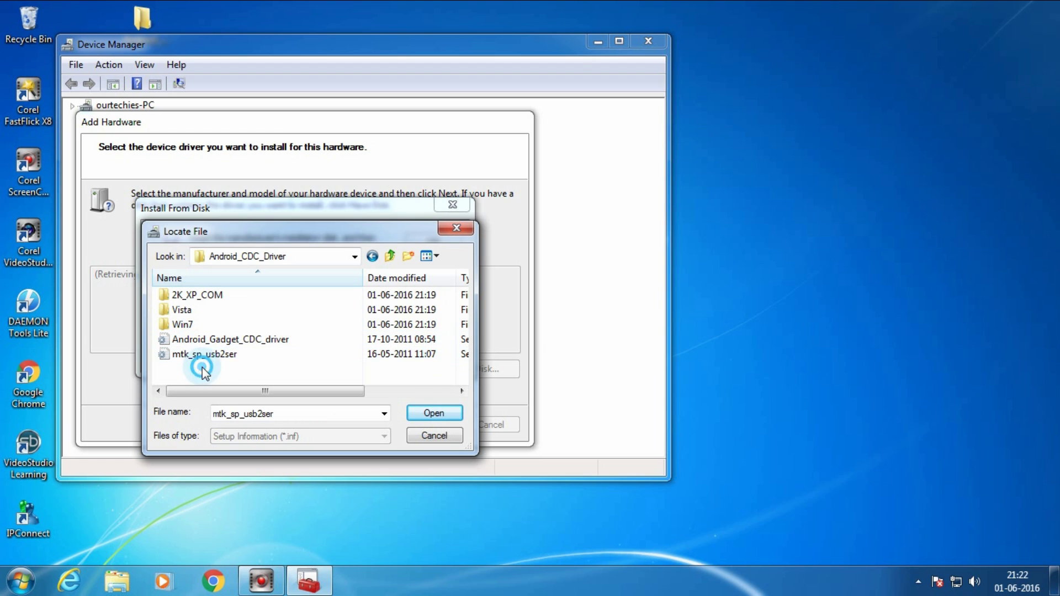
double_click(166, 324)
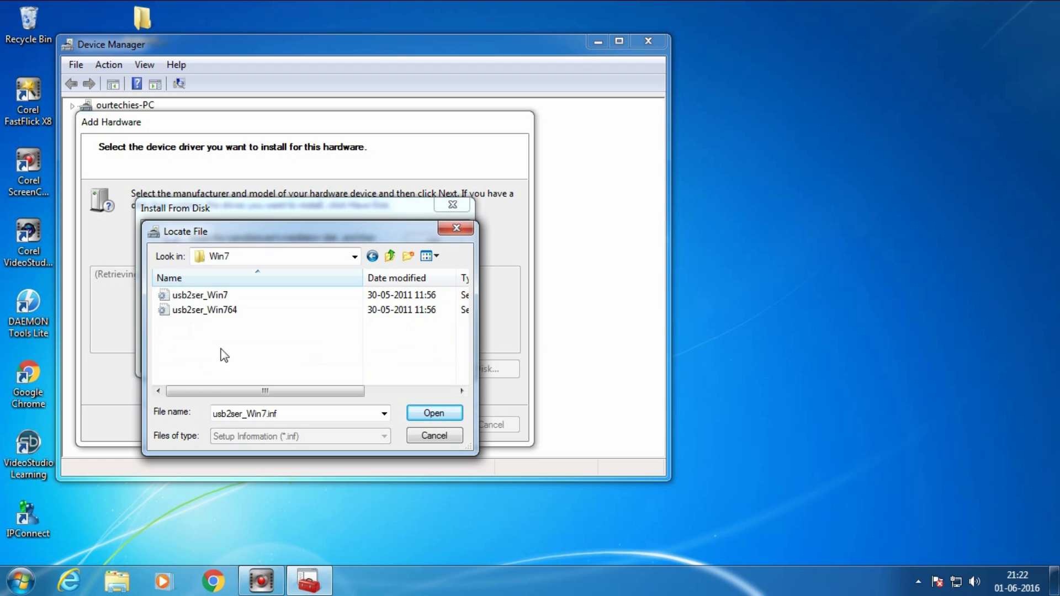
double_click(213, 311)
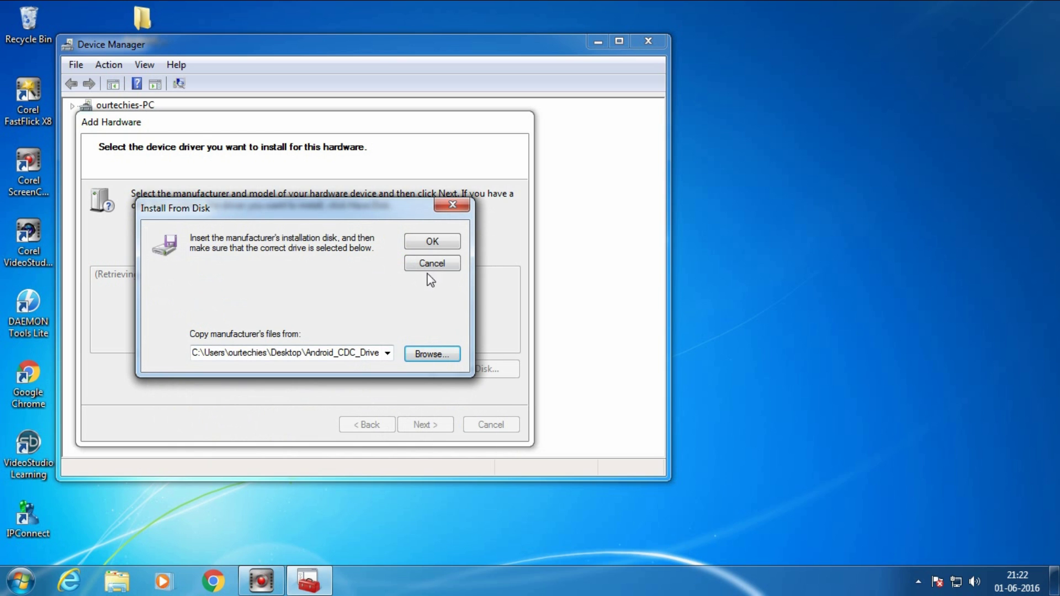
Confirm the disk location, accept MediaTek DA USB VCOM Port, and start installing its driver
left_click(434, 241)
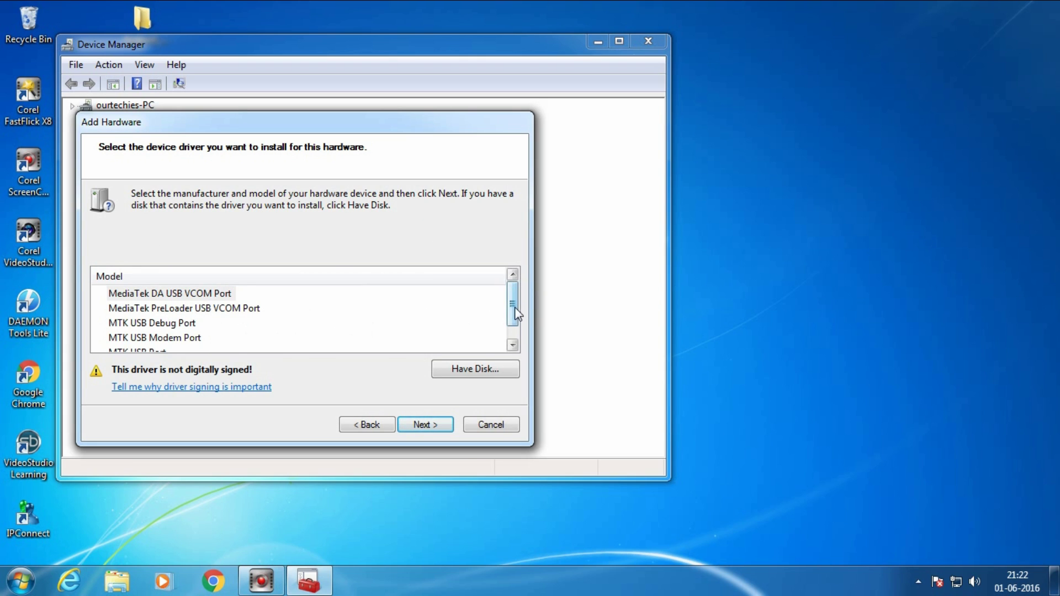
scroll(515, 307, "down", 2)
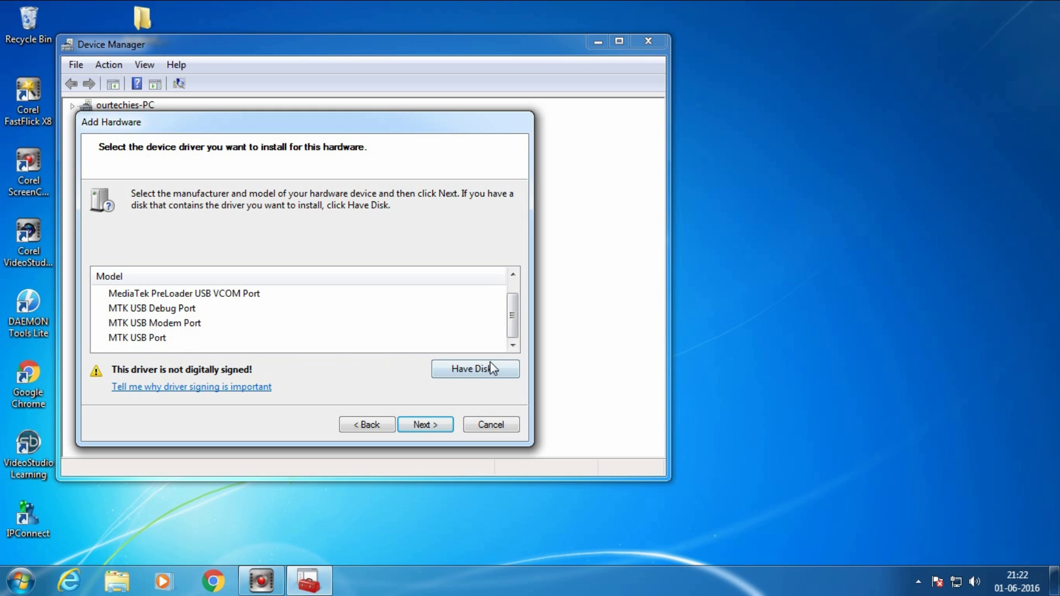
left_click(426, 425)
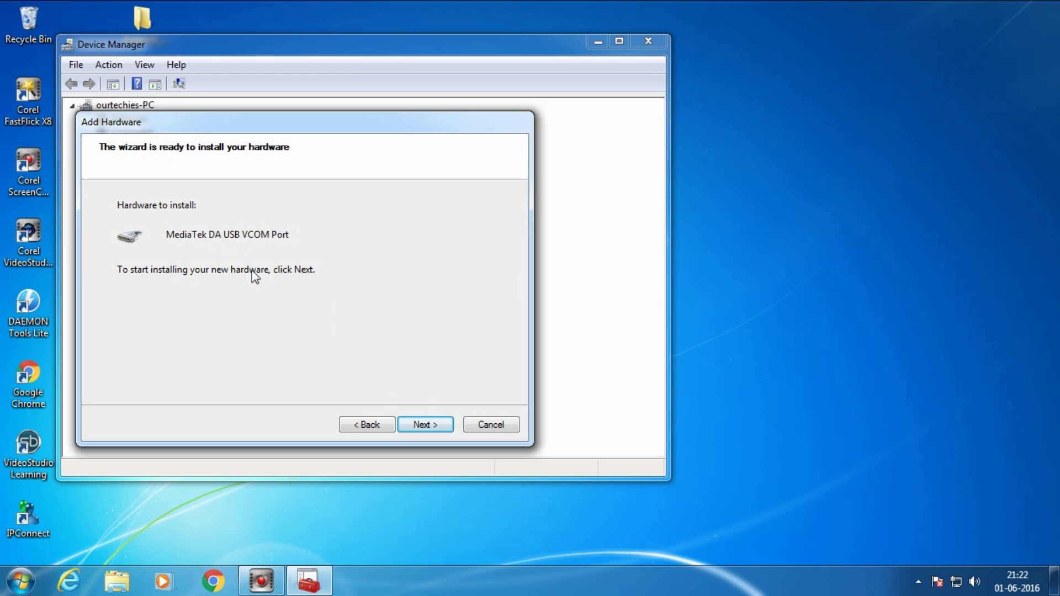
left_click(425, 424)
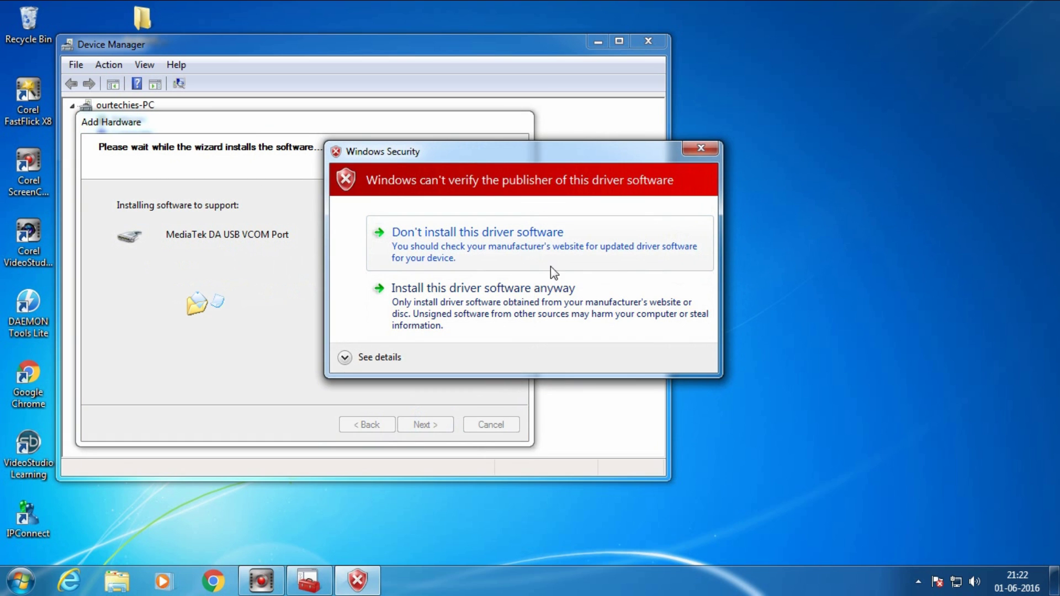
Allow the unverified MediaTek driver to install anyway
left_click(545, 314)
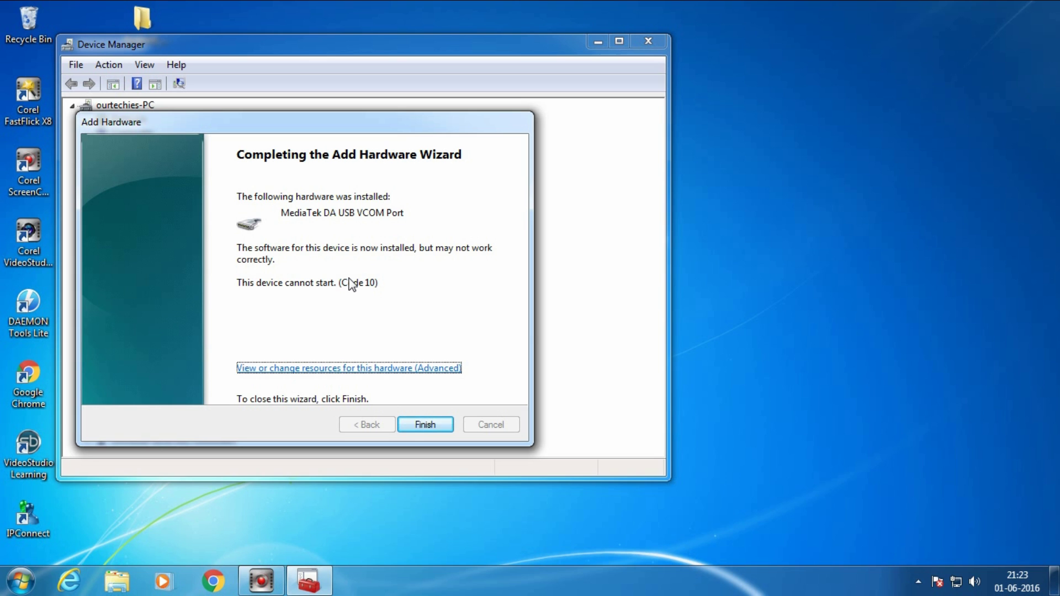
left_click(416, 425)
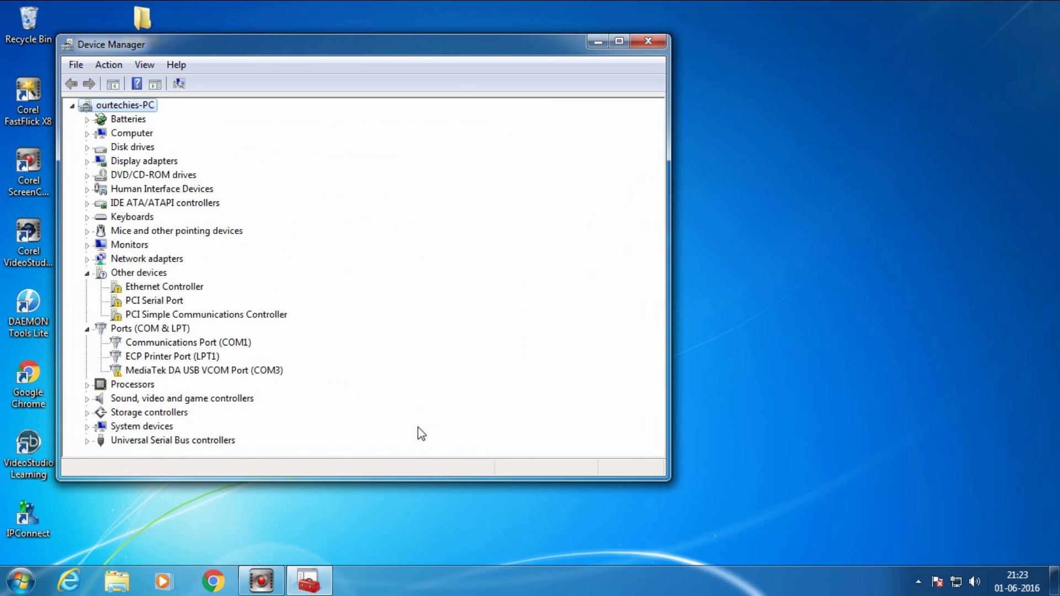
left_click(160, 371)
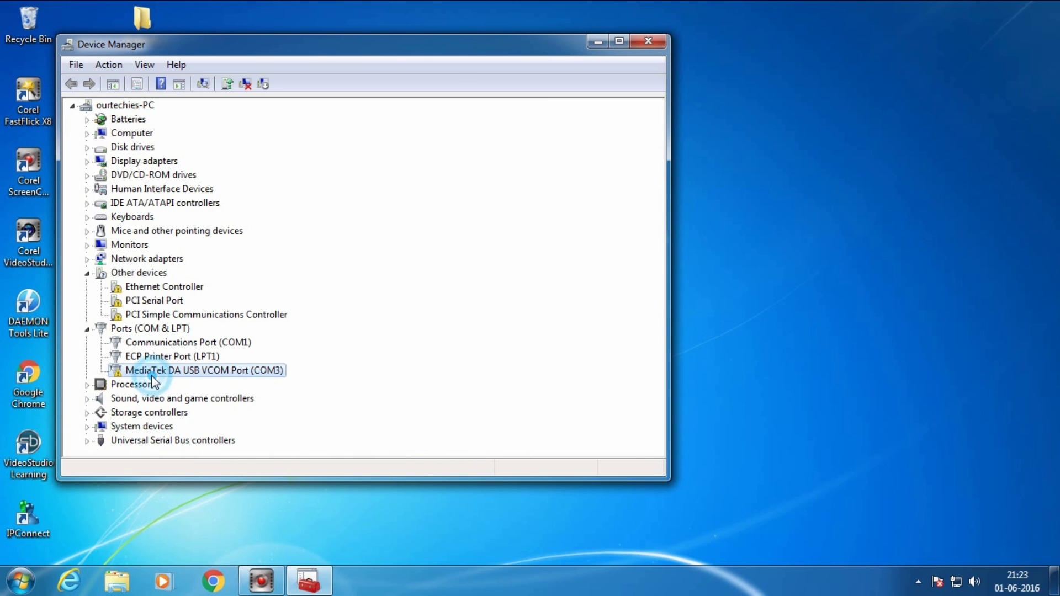
left_click(161, 317)
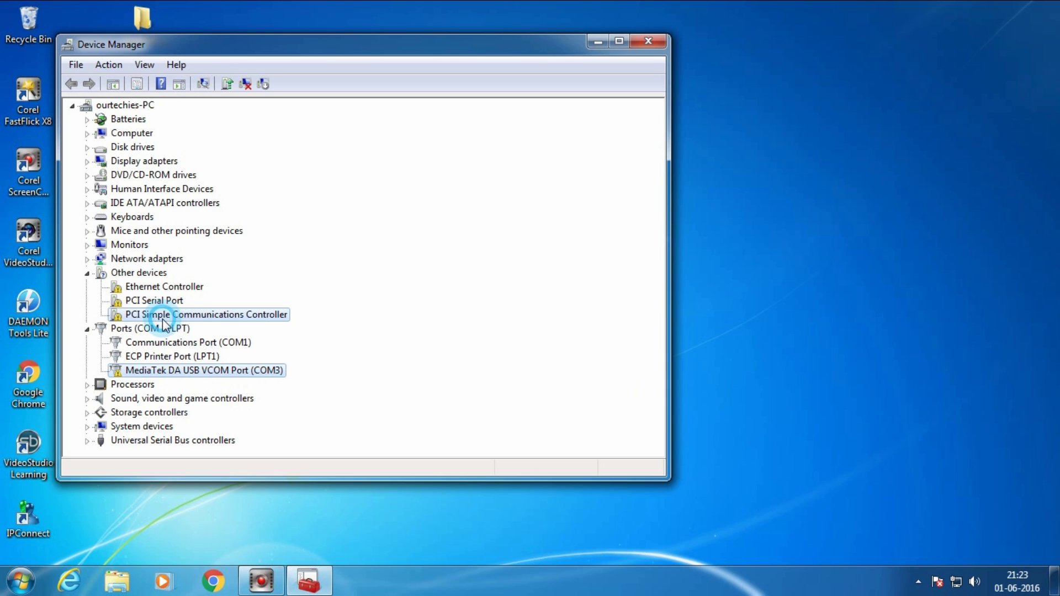
left_click(163, 344)
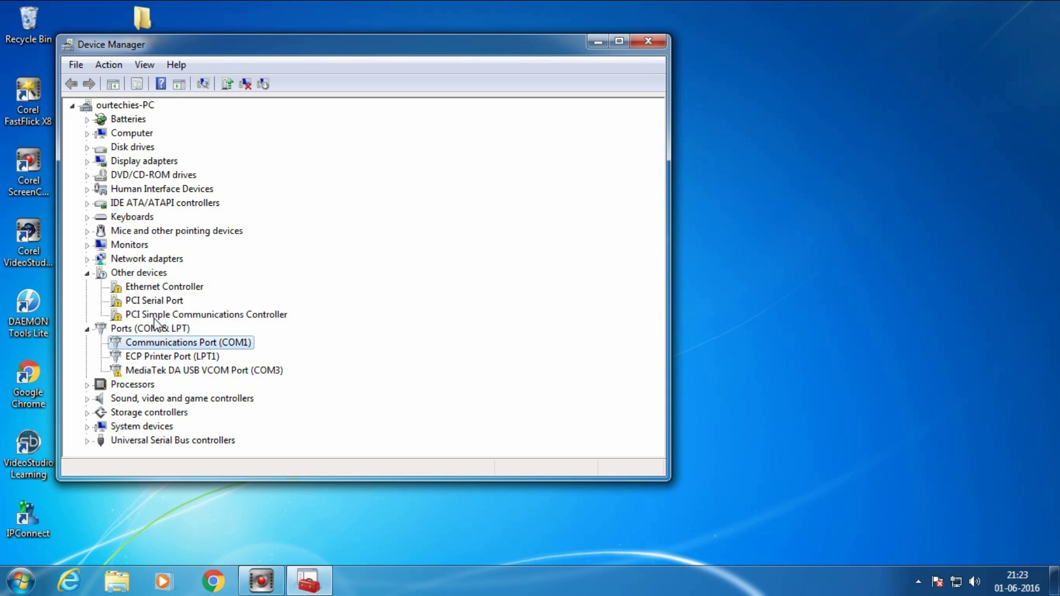
left_click(157, 288)
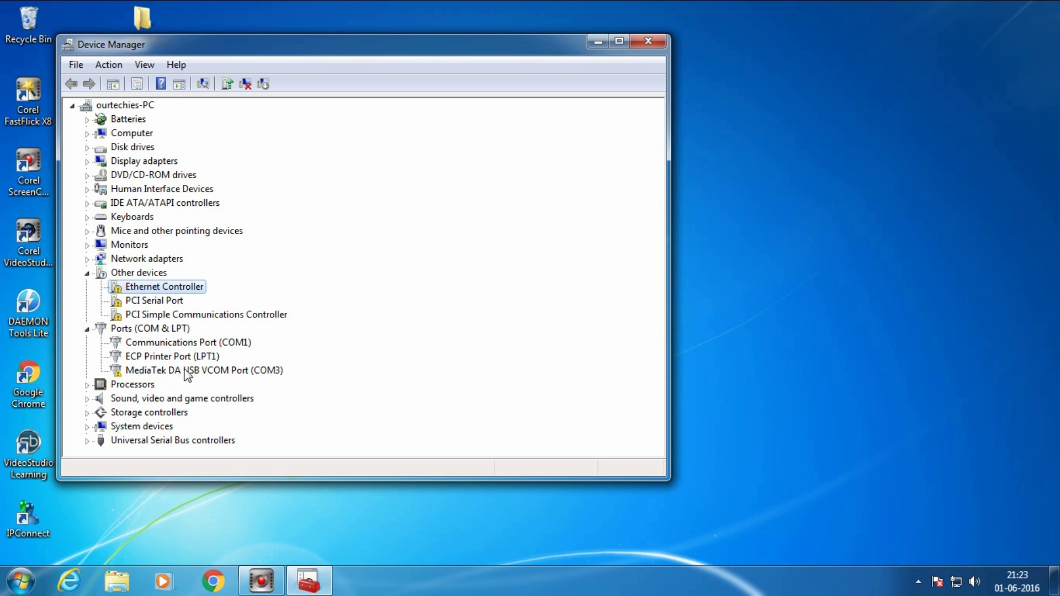
left_click(220, 376)
double_click(220, 375)
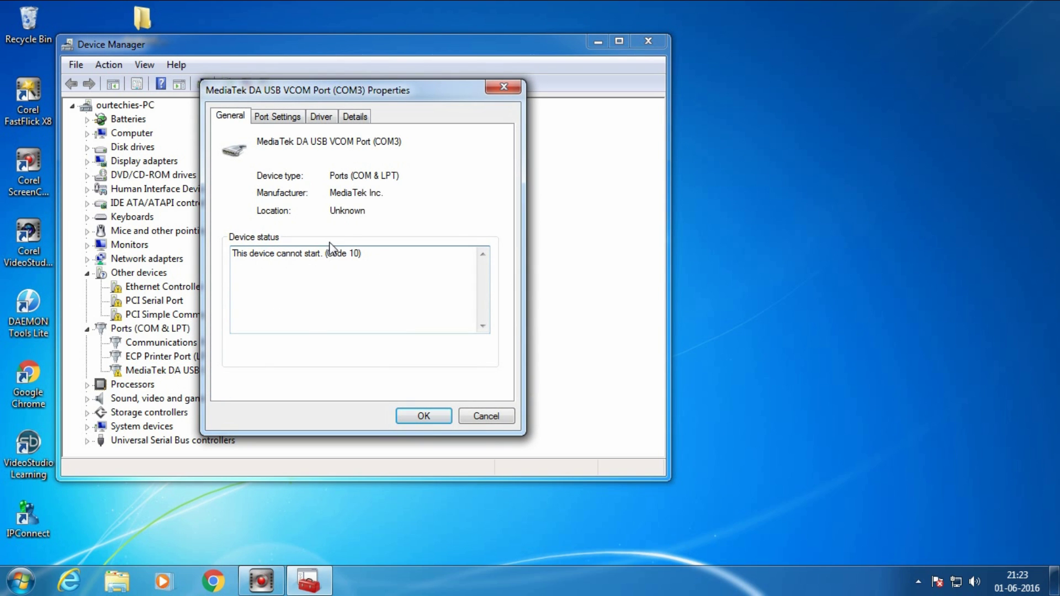
left_click(504, 88)
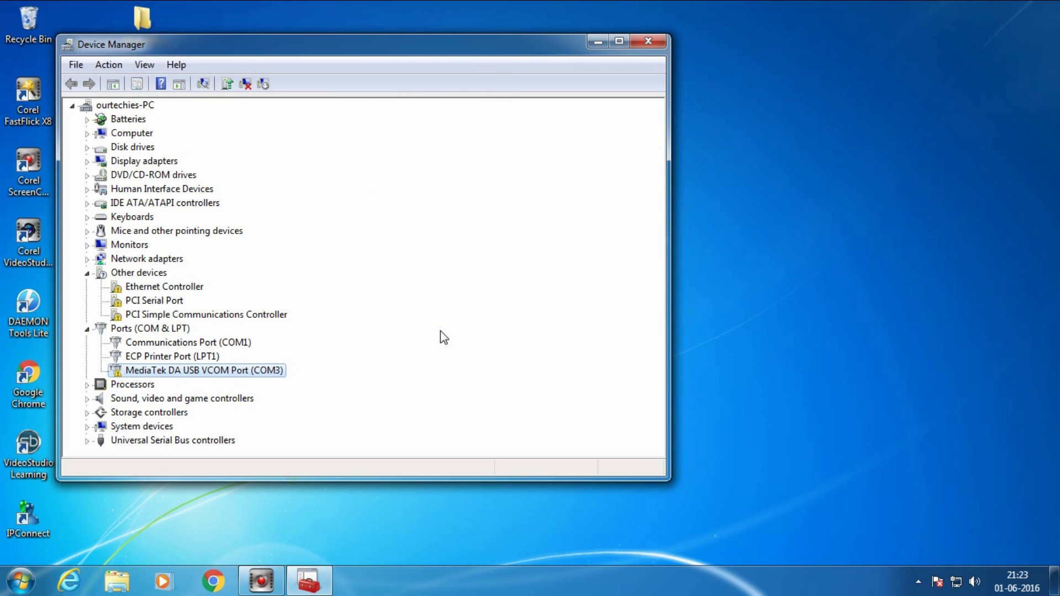
left_click_drag(445, 40, 460, 151)
left_click_drag(460, 114, 467, 36)
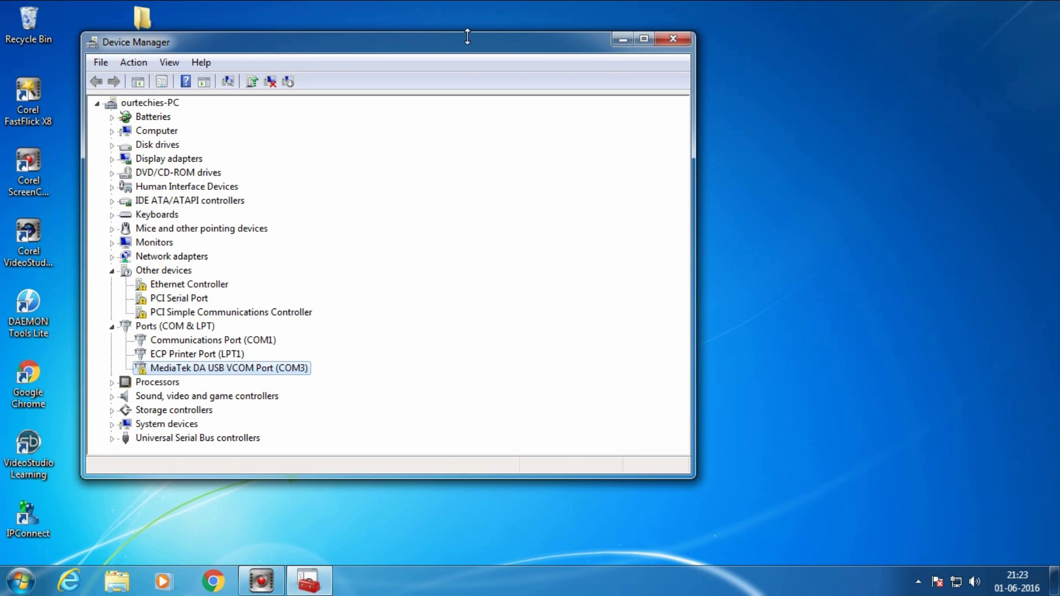